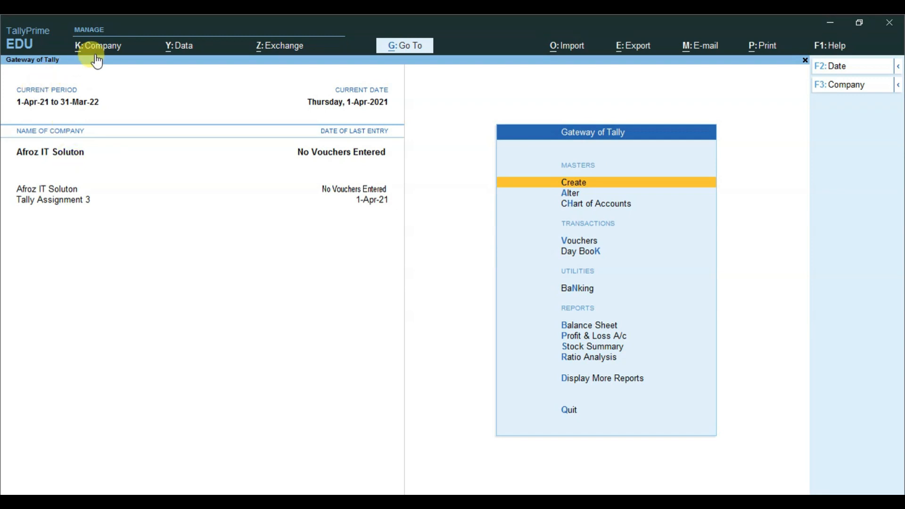
Step: Shut the loaded company Afroz IT Soluton, leaving Tally Assignment 3 open
{"action": "left_click", "coordinate": [897, 87]}
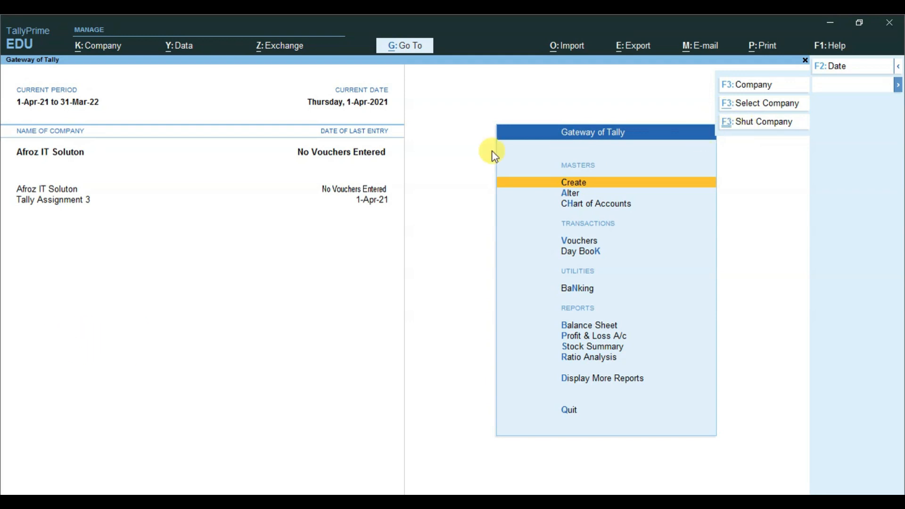
{"action": "left_click", "coordinate": [103, 47]}
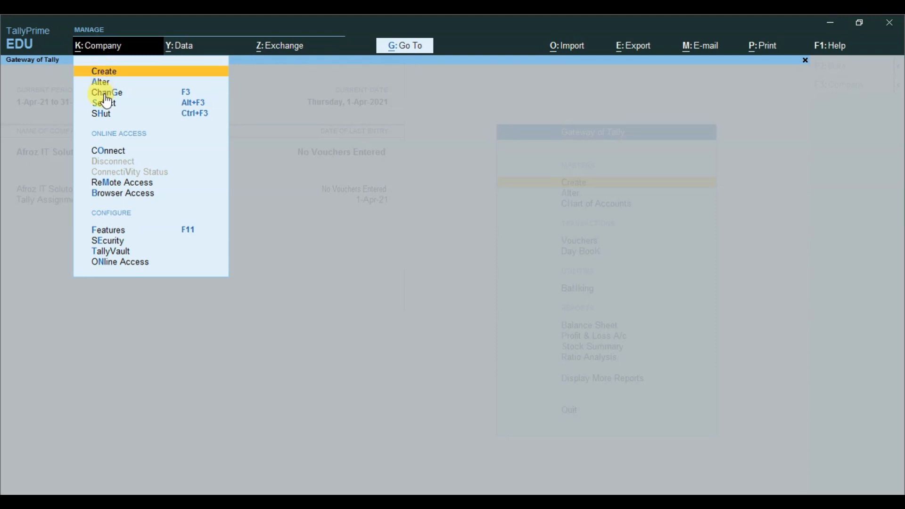
{"action": "key", "text": "Down"}
{"action": "key", "text": "Down"}
{"action": "key", "text": "Down"}
{"action": "key", "text": "Down"}
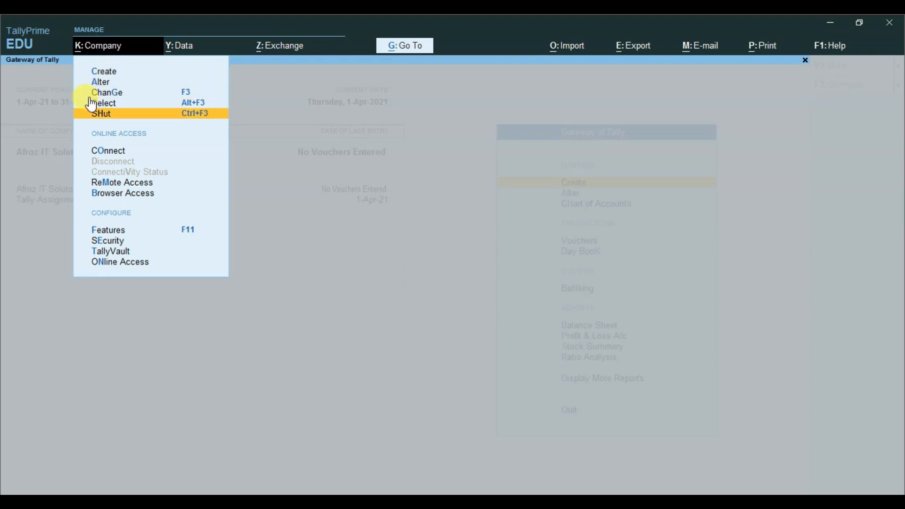
{"action": "left_click", "coordinate": [202, 118]}
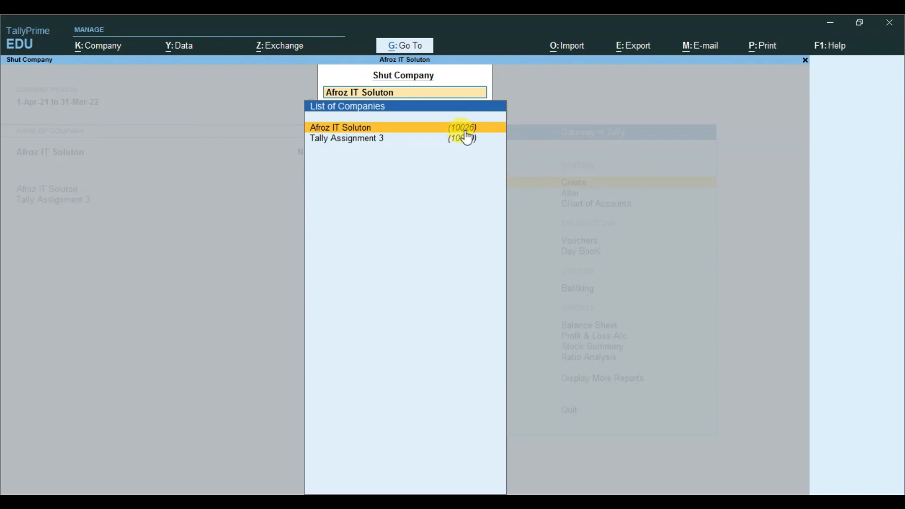
{"action": "left_click", "coordinate": [394, 128]}
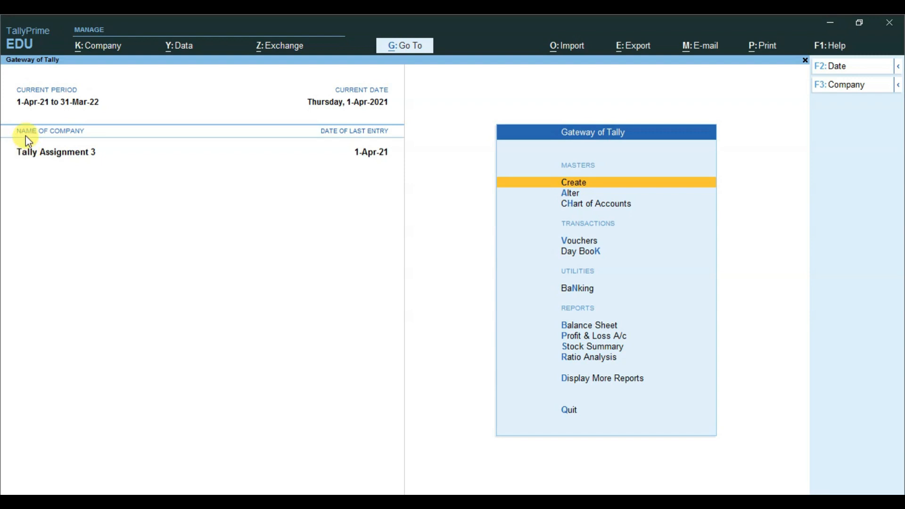
Step: Load the company Afroz IT Soluton from the list of companies in the TallyPrime data folder
{"action": "left_click", "coordinate": [111, 54]}
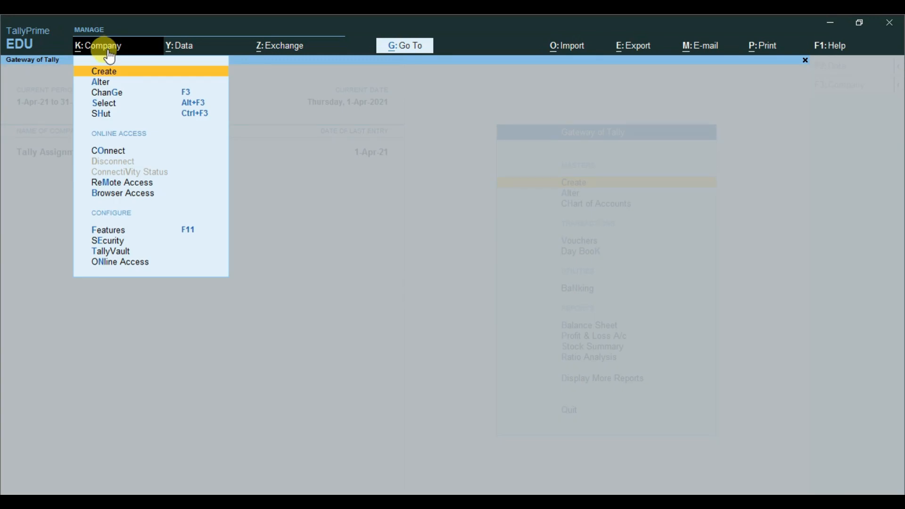
{"action": "key", "text": "Down"}
{"action": "key", "text": "Down"}
{"action": "key", "text": "Down"}
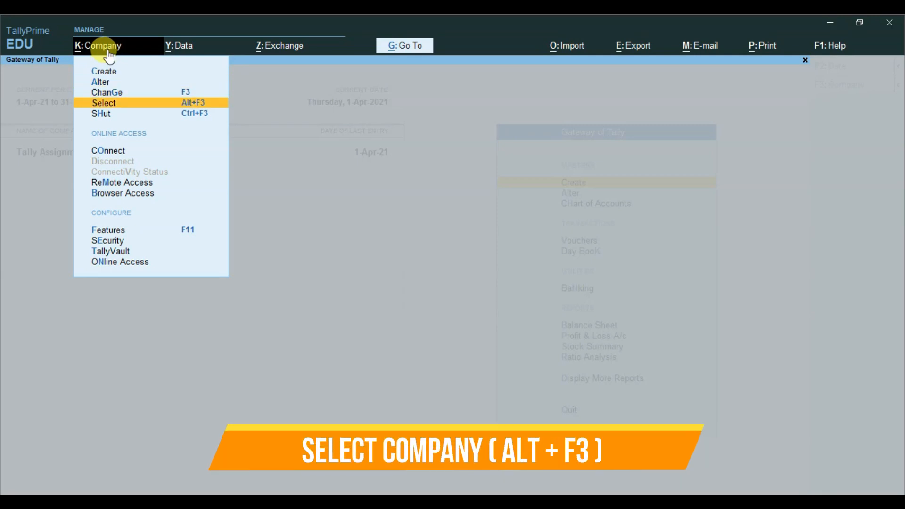
{"action": "left_click", "coordinate": [190, 103]}
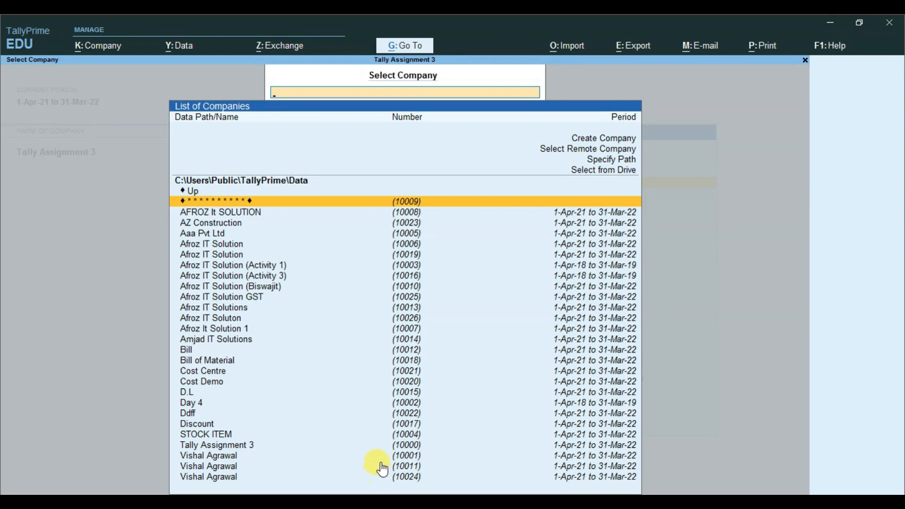
{"action": "left_click", "coordinate": [208, 243]}
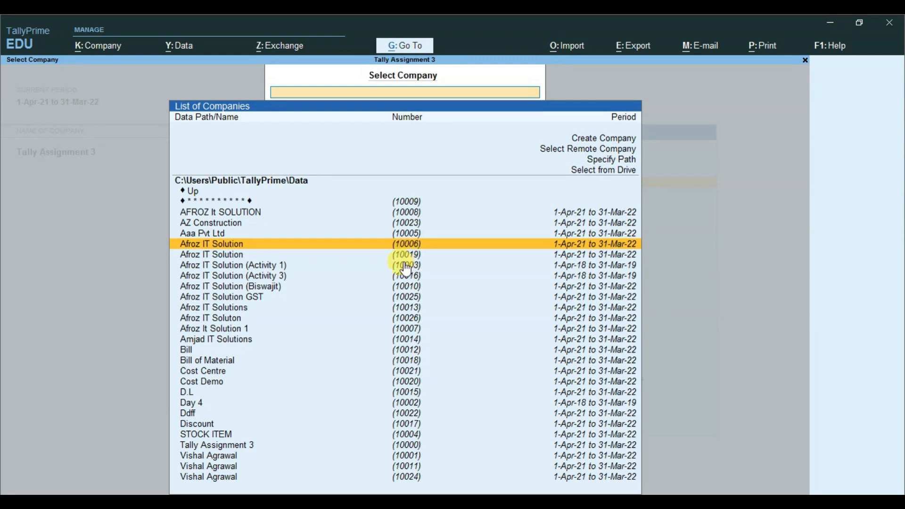
{"action": "left_click", "coordinate": [222, 258]}
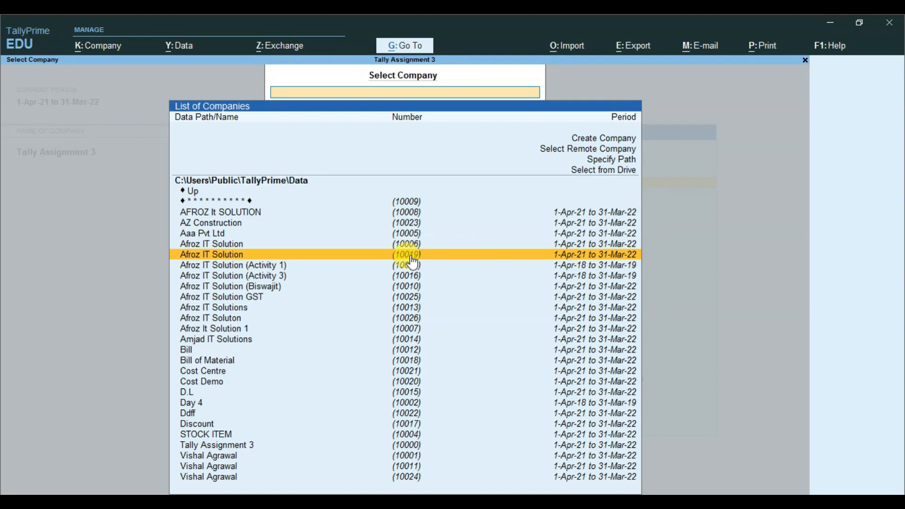
{"action": "key", "text": "Down"}
{"action": "key", "text": "Down"}
{"action": "key", "text": "Down"}
{"action": "key", "text": "Down"}
{"action": "key", "text": "Down"}
{"action": "key", "text": "Down"}
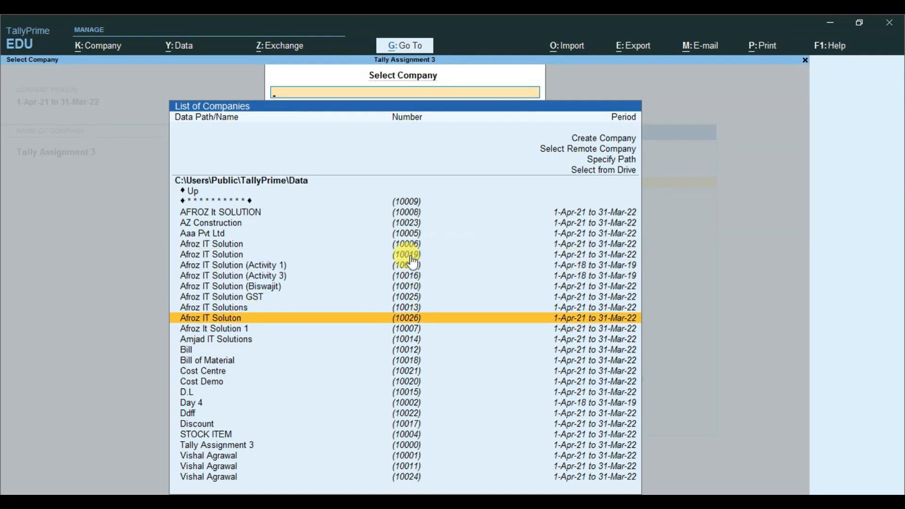
{"action": "left_click", "coordinate": [212, 320]}
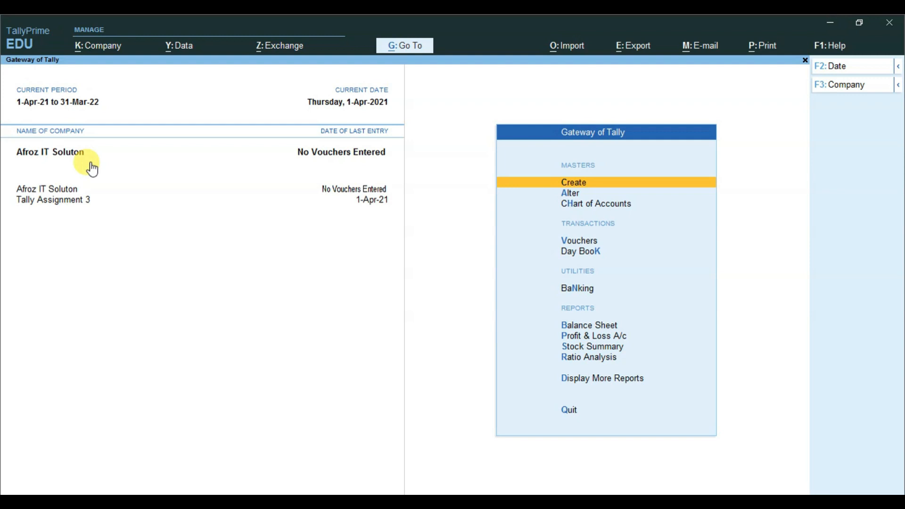
Step: Open Afroz IT Soluton for alteration and replace the first line of its address with the new locality
{"action": "left_click", "coordinate": [898, 86]}
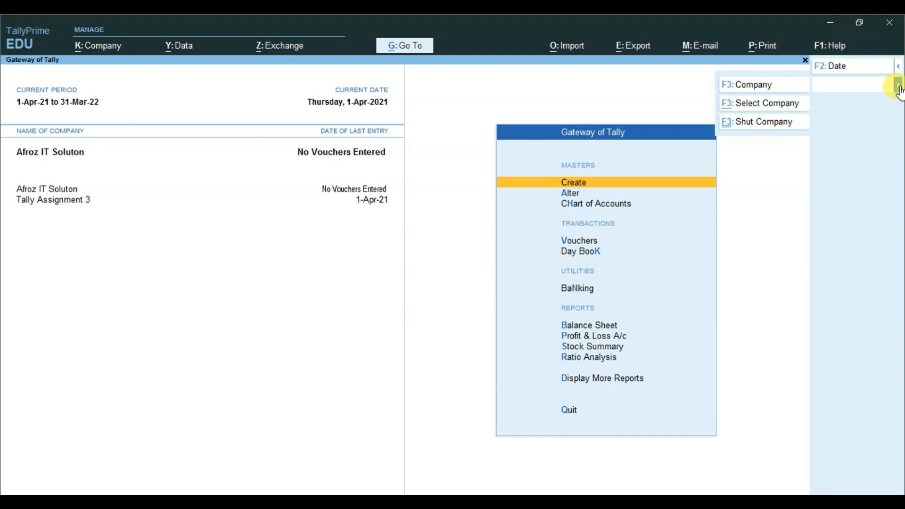
{"action": "left_click", "coordinate": [899, 86]}
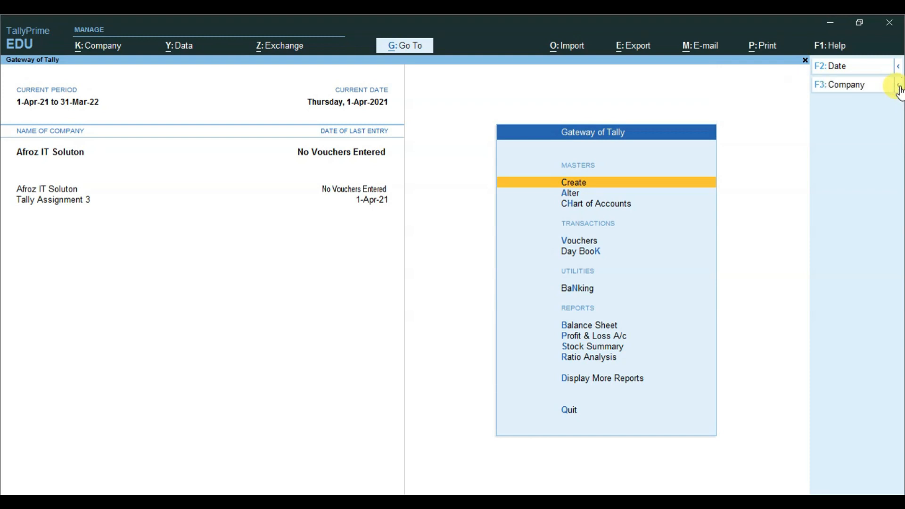
{"action": "left_click", "coordinate": [87, 53]}
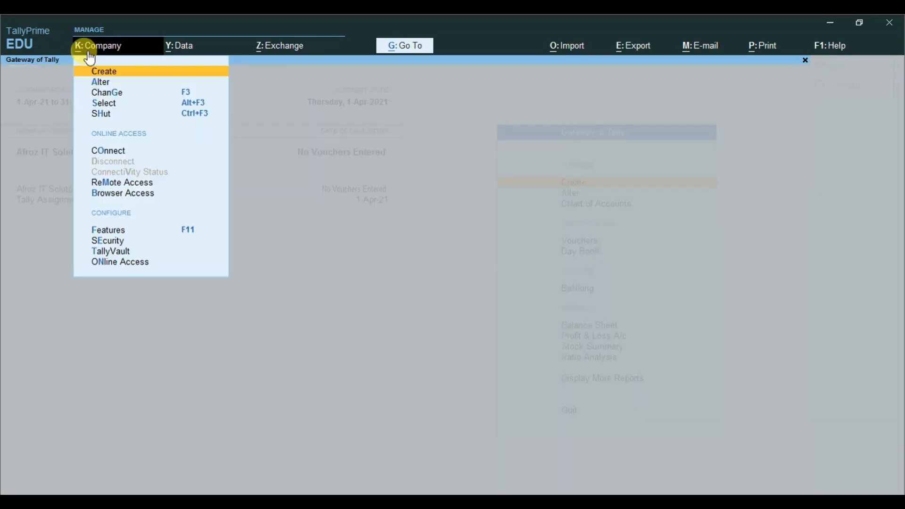
{"action": "left_click", "coordinate": [107, 84]}
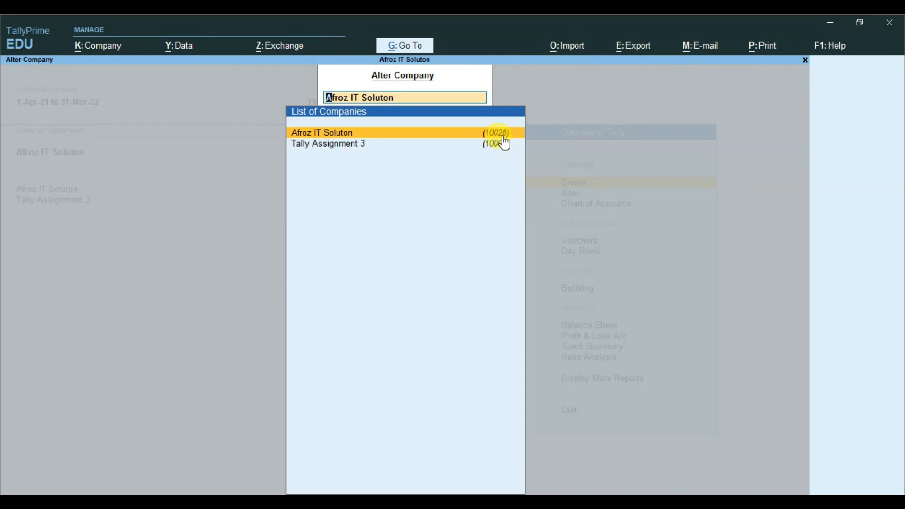
{"action": "key", "text": "Return"}
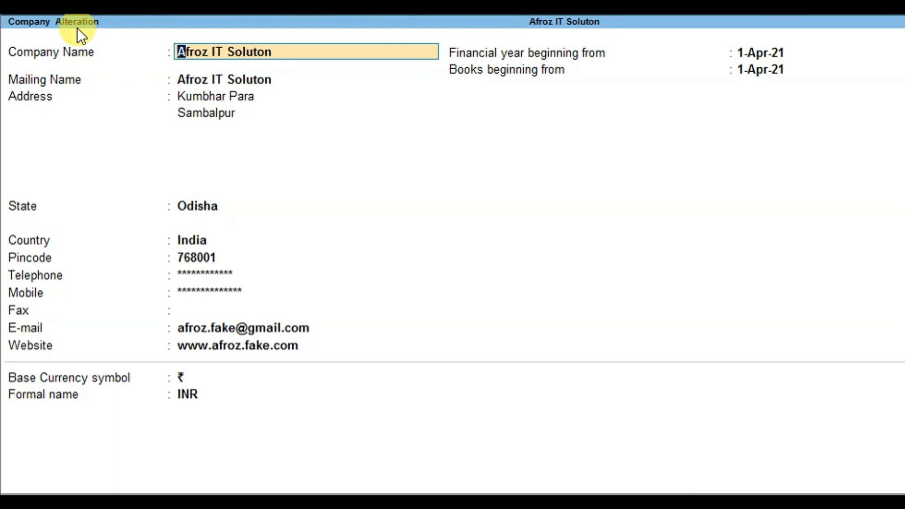
{"action": "key", "text": "Return"}
{"action": "key", "text": "Return"}
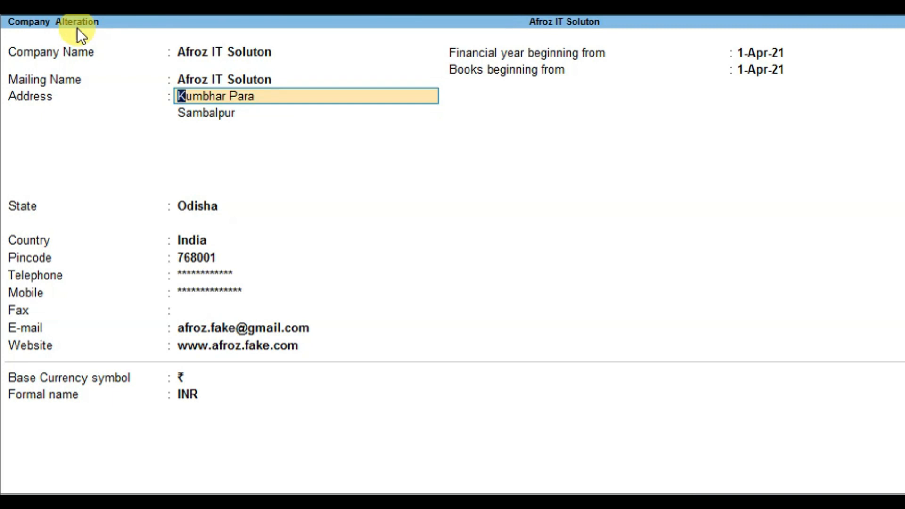
{"action": "type", "text": "Go"}
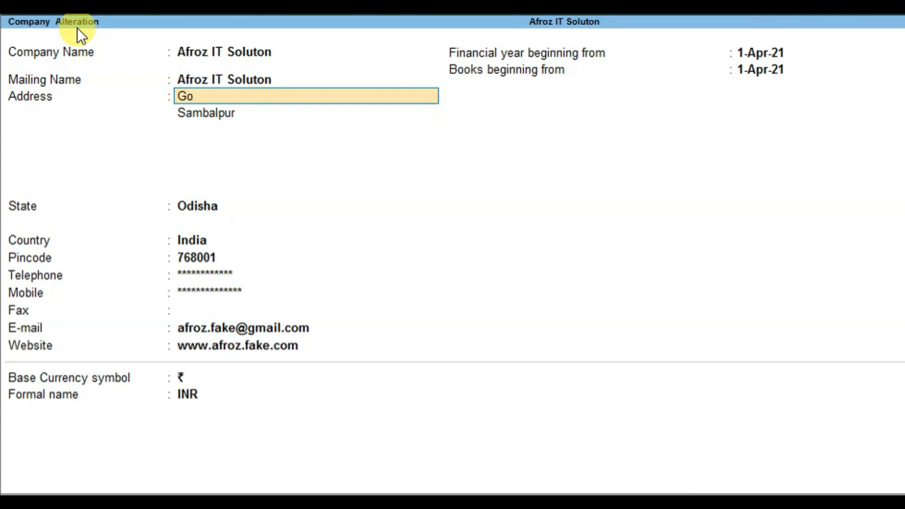
{"action": "type", "text": "le Bazar"}
Step: Keep the remaining company details as they are, accept the alteration, and return to the Gateway of Tally
{"action": "key", "text": "Return"}
{"action": "key", "text": "Return"}
{"action": "key", "text": "Return"}
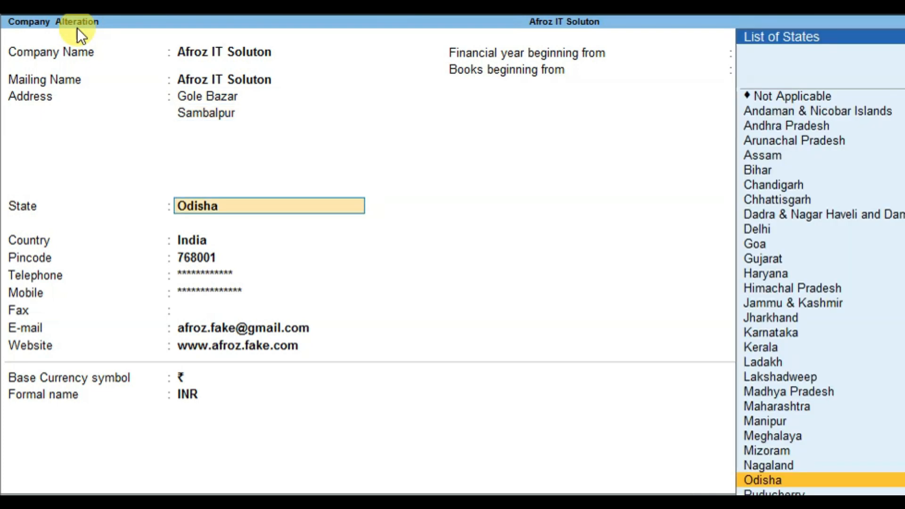
{"action": "key", "text": "Return"}
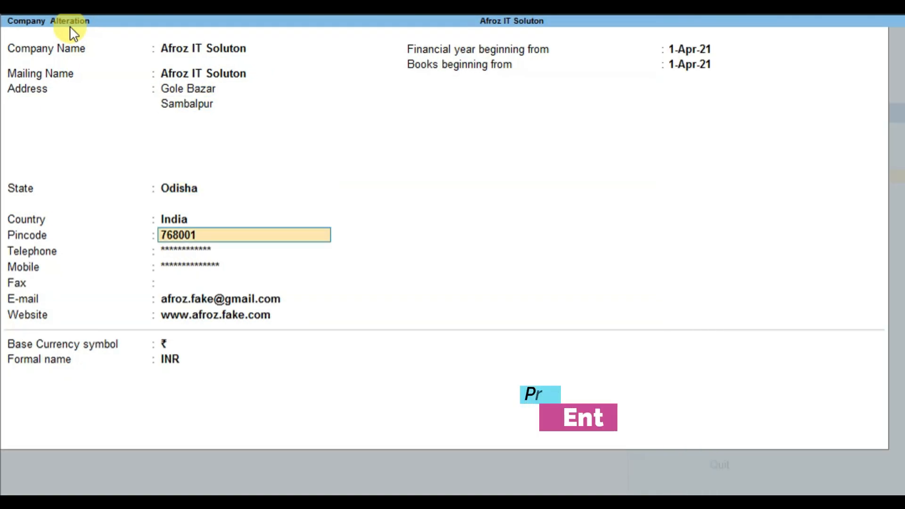
{"action": "key", "text": "Return"}
{"action": "key", "text": "Return"}
{"action": "key", "text": "Return"}
{"action": "key", "text": "Return"}
{"action": "key", "text": "Return"}
{"action": "key", "text": "Return"}
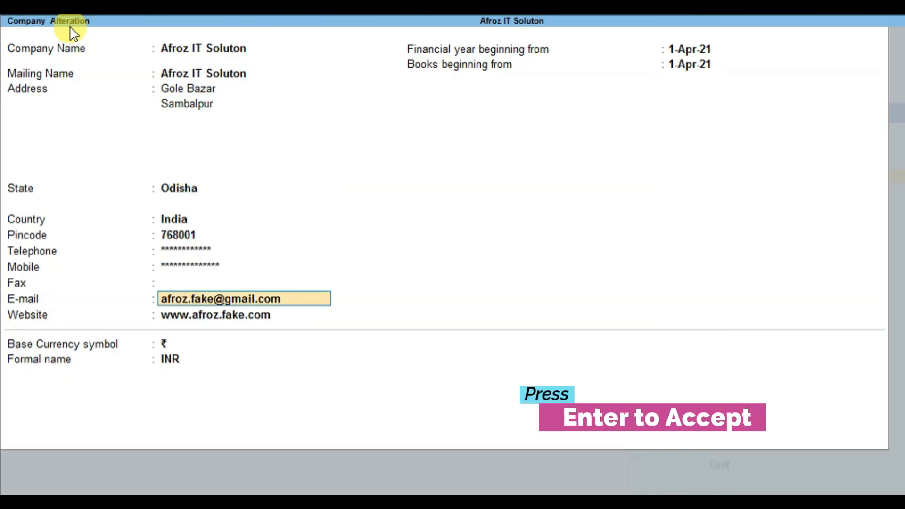
{"action": "key", "text": "Return"}
{"action": "key", "text": "Return"}
{"action": "key", "text": "Return"}
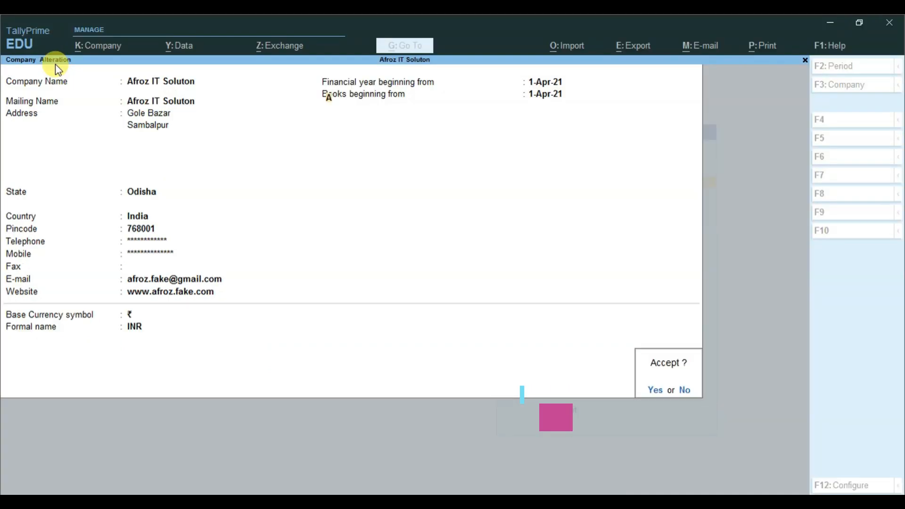
{"action": "key", "text": "Return"}
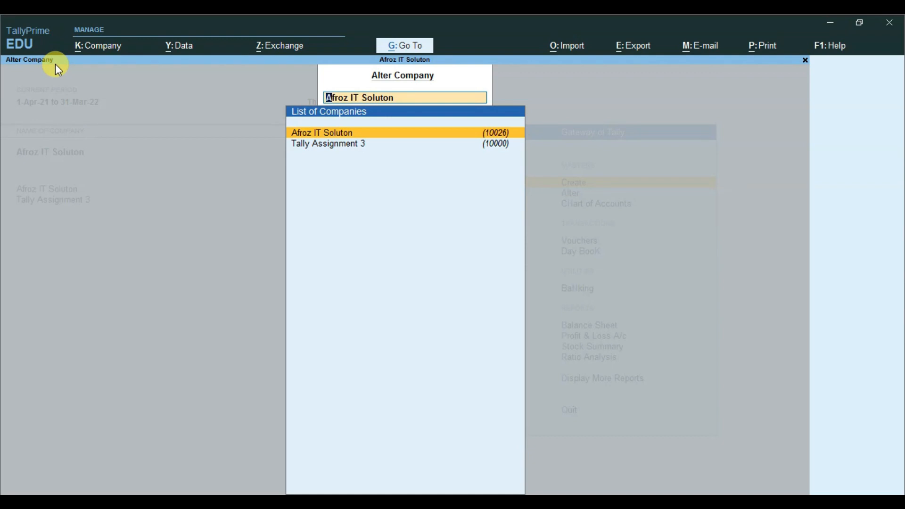
{"action": "key", "text": "Escape"}
{"action": "key", "text": "Escape"}
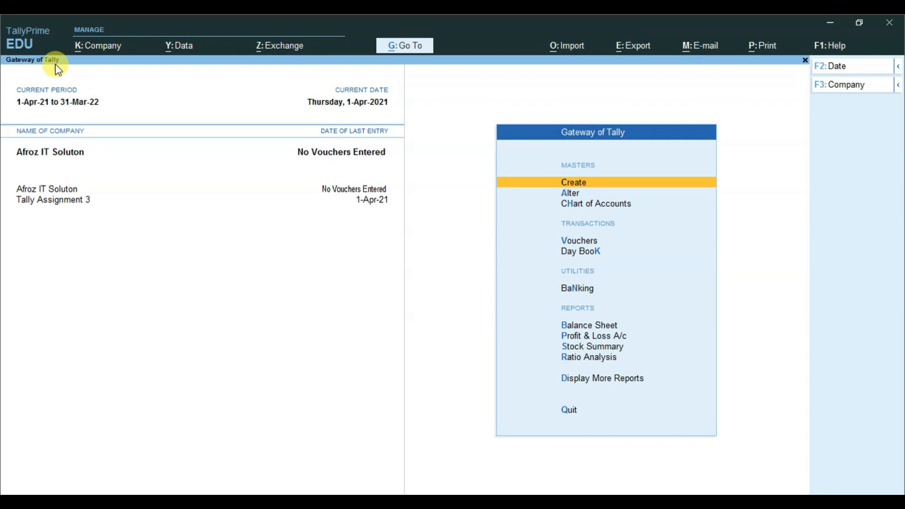
Step: Open Afroz IT Soluton for alteration and delete the company, confirming both deletion prompts
{"action": "left_click", "coordinate": [102, 50]}
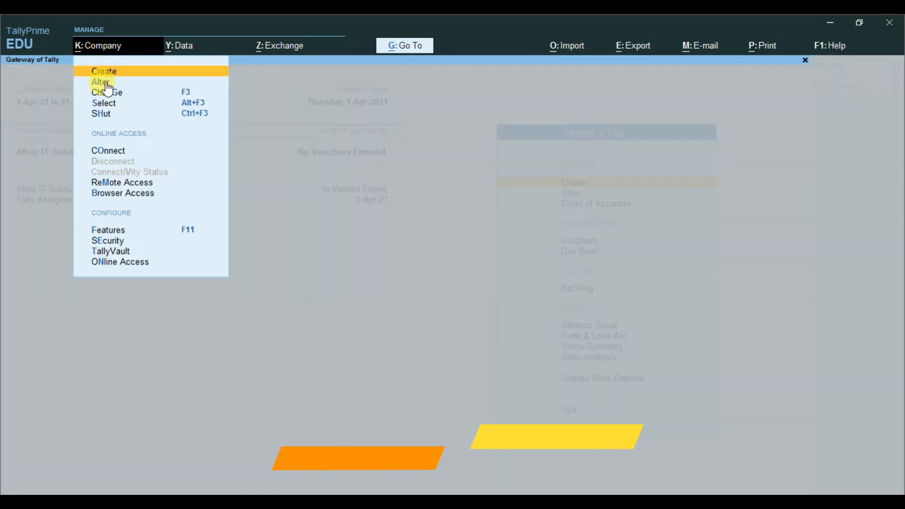
{"action": "left_click", "coordinate": [125, 83]}
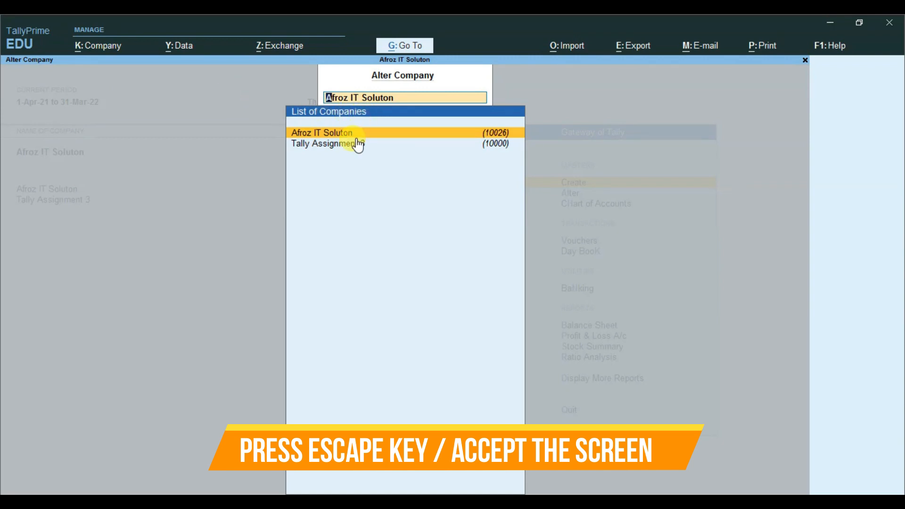
{"action": "key", "text": "Return"}
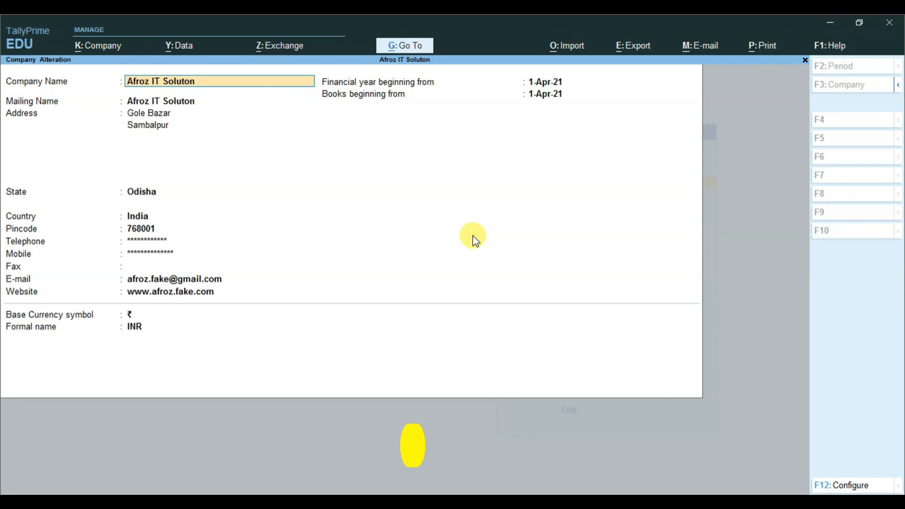
{"action": "key", "text": "alt+d"}
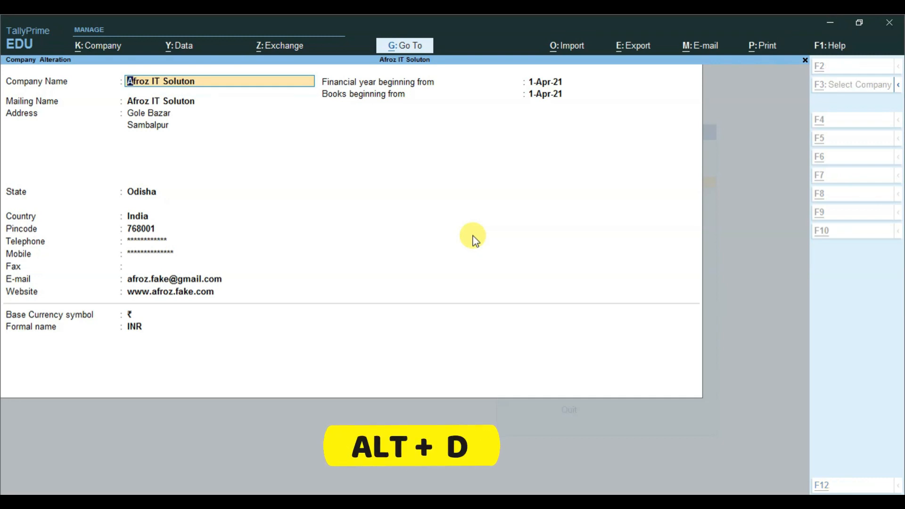
{"action": "key", "text": "alt+d"}
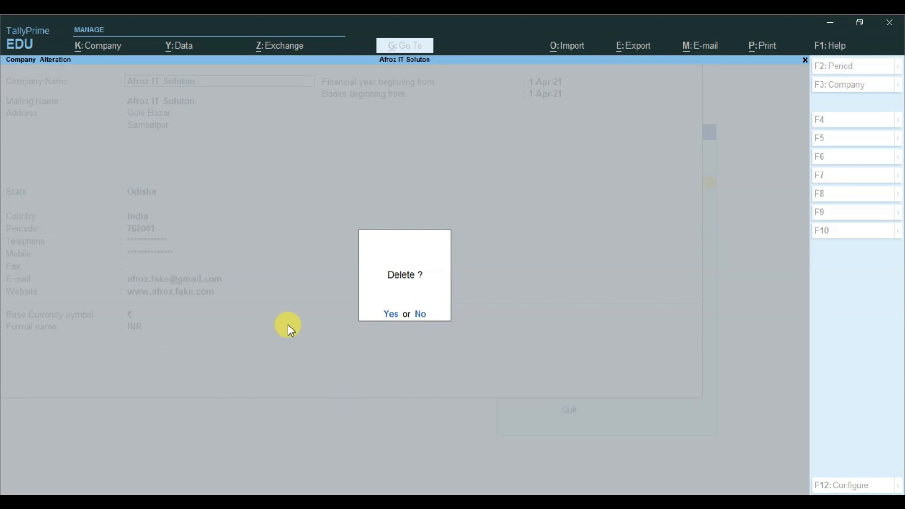
{"action": "left_click", "coordinate": [392, 315]}
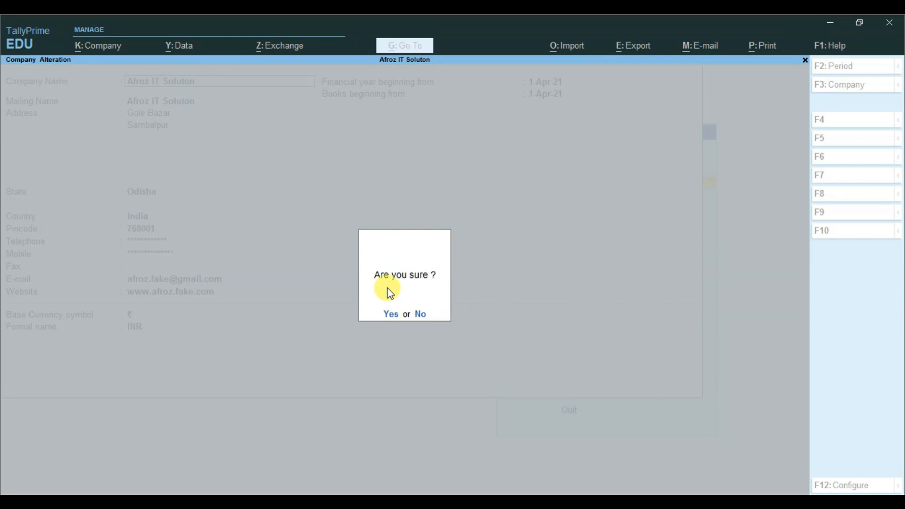
{"action": "left_click", "coordinate": [390, 315]}
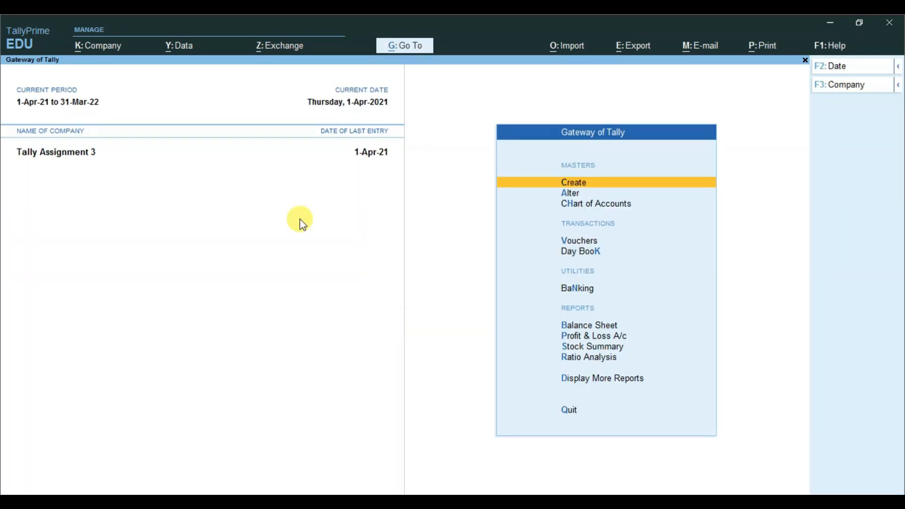
Step: Check the list of selectable companies to see whether Afroz IT Soluton is still among the Afroz IT entries
{"action": "left_click", "coordinate": [104, 52]}
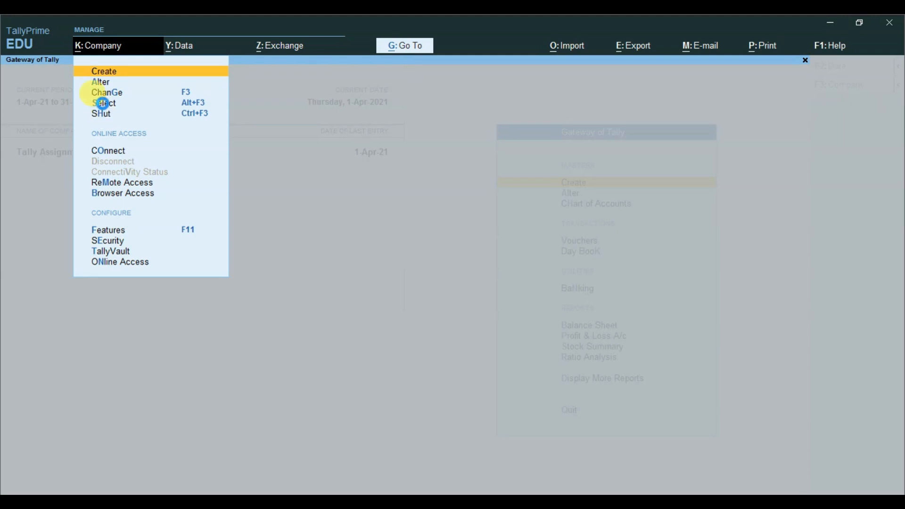
{"action": "left_click", "coordinate": [102, 104]}
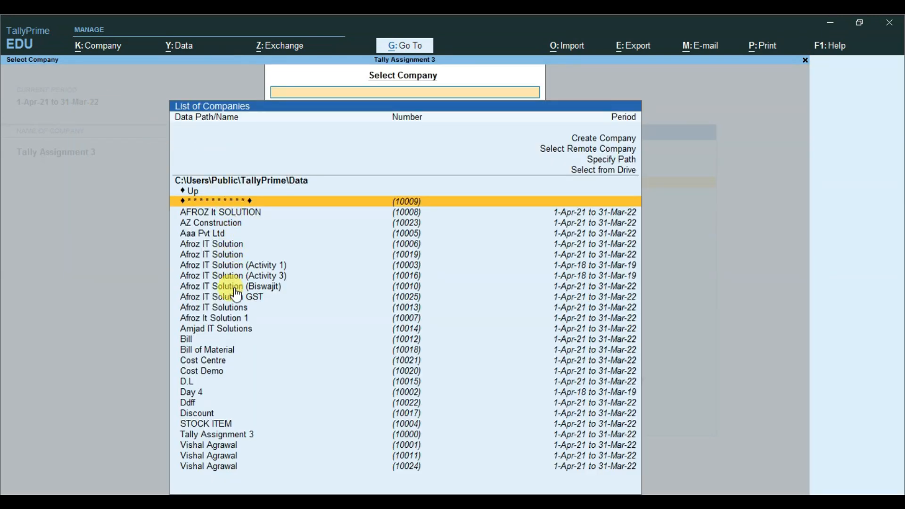
{"action": "left_click", "coordinate": [227, 245]}
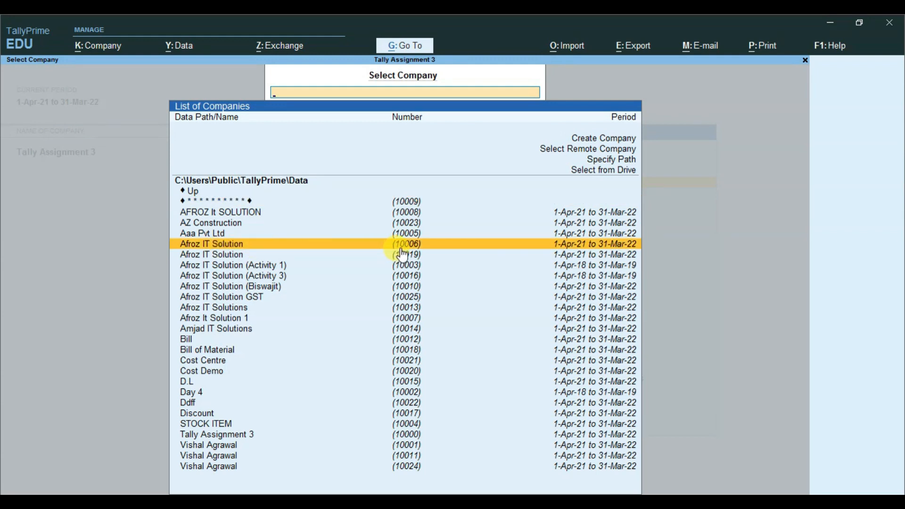
{"action": "left_click", "coordinate": [250, 257]}
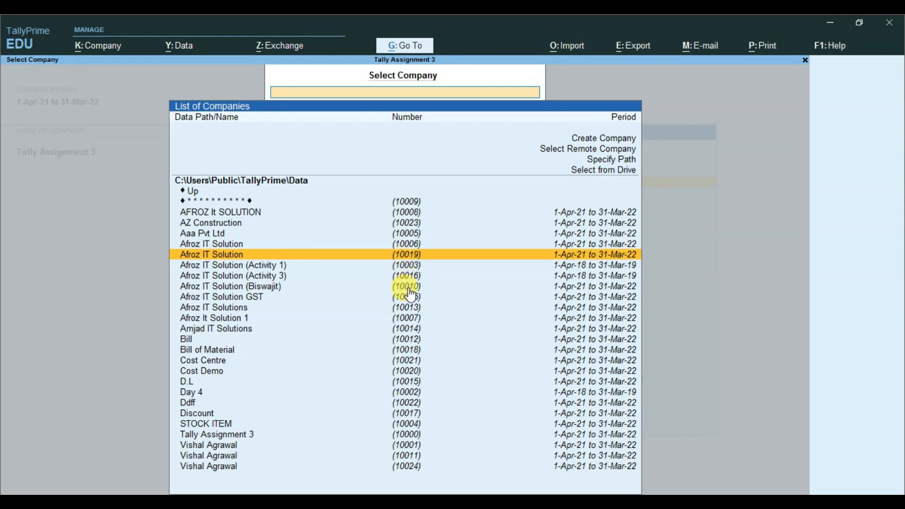
{"action": "left_click", "coordinate": [240, 308]}
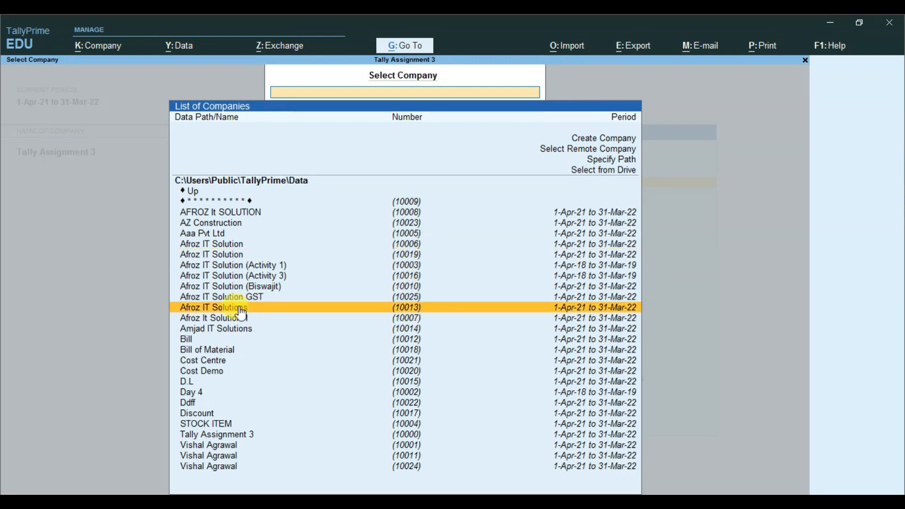